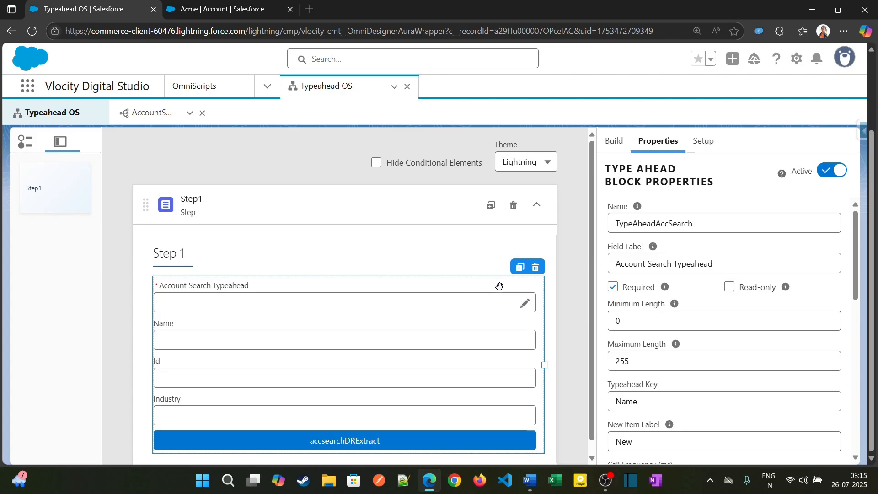
Preview the OmniScript and select the Acme account in the Account Search Typeahead field by searching for "acm".
scroll(496, 286, down, 1)
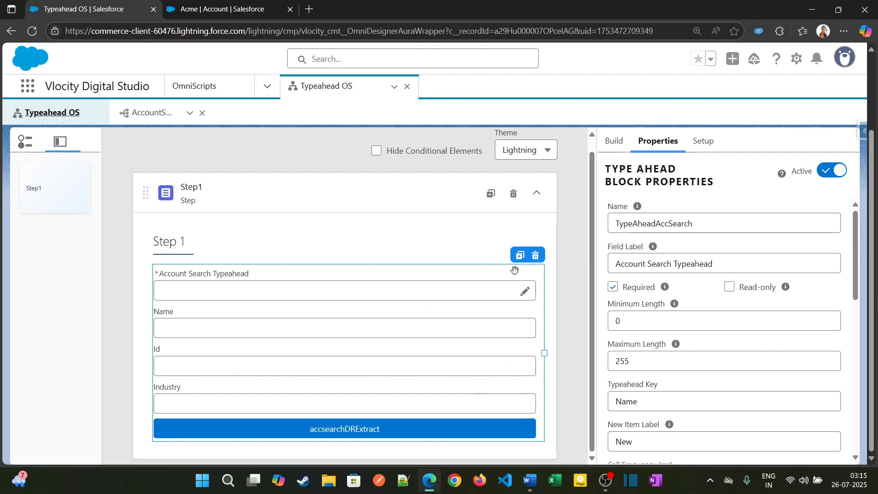
scroll(564, 305, up, 2)
scroll(564, 305, up, 2)
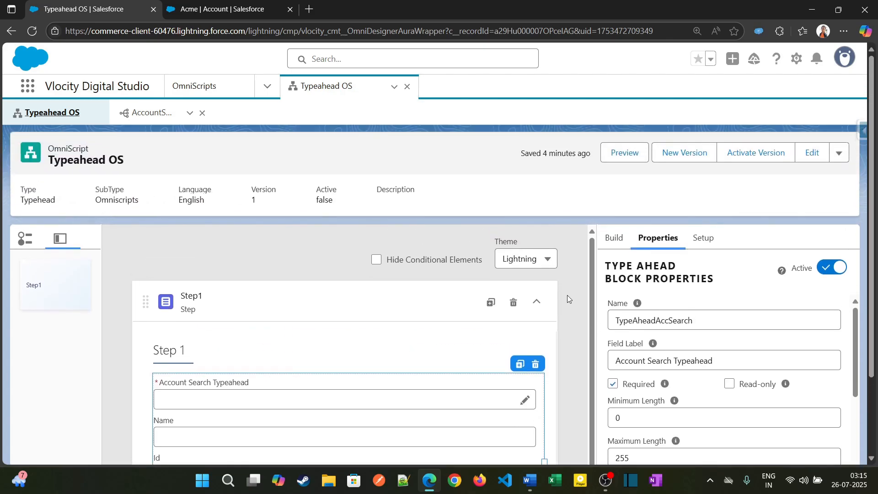
click(614, 158)
scroll(383, 319, down, 2)
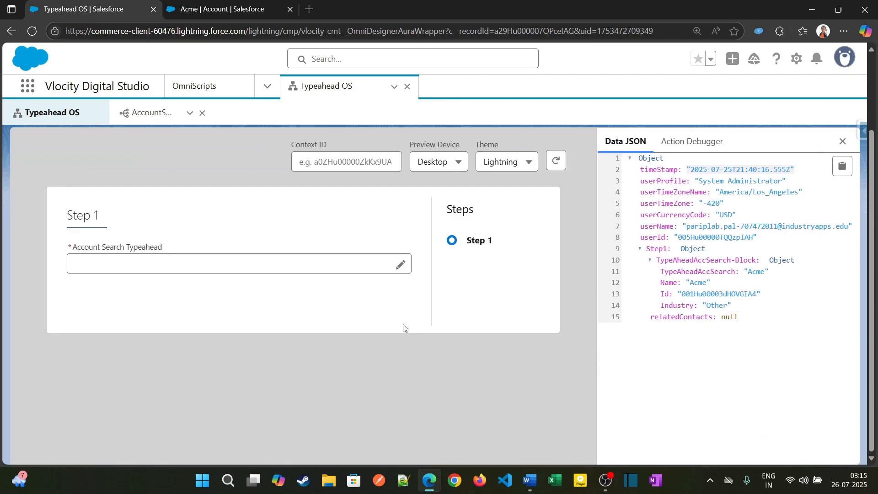
click(146, 267)
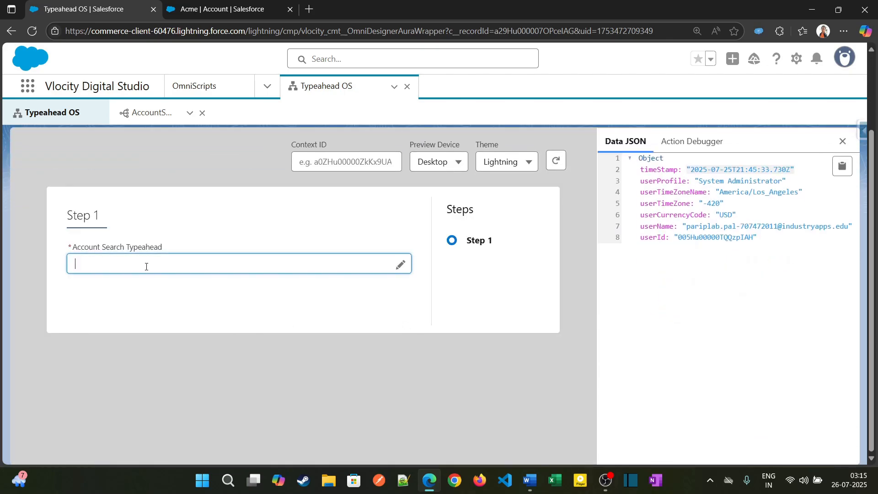
text(acm)
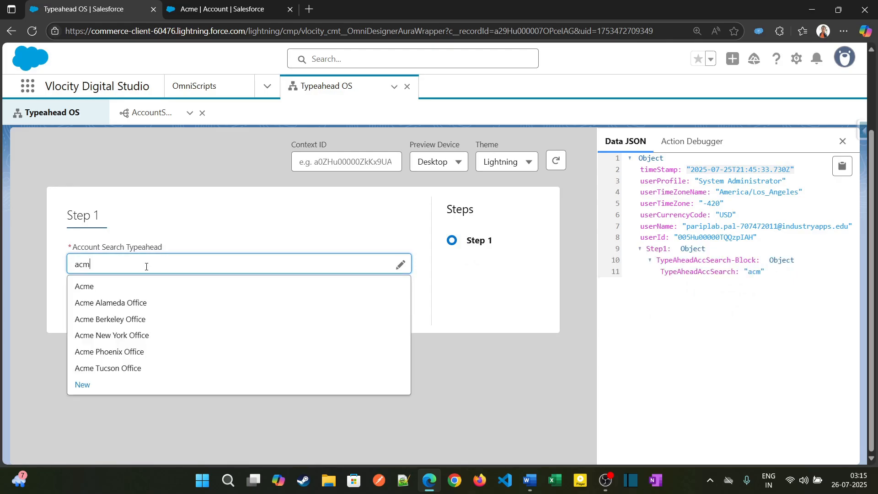
click(165, 291)
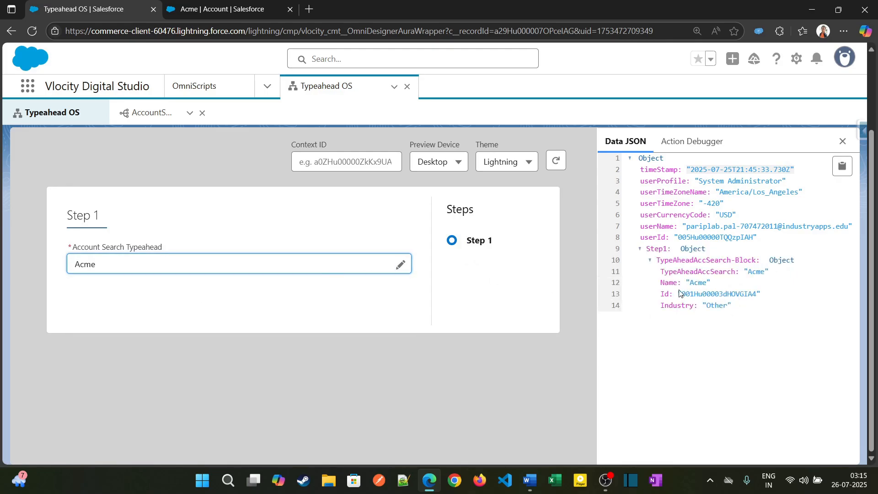
click(662, 283)
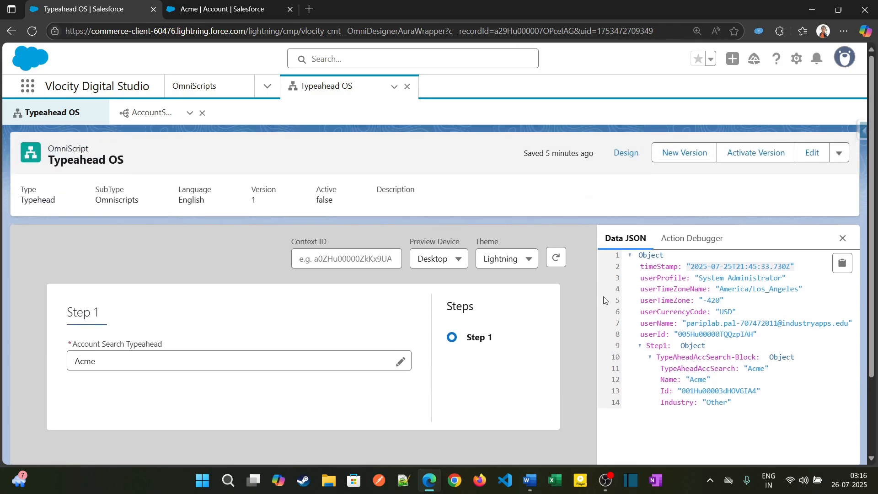
Expand and collapse the selected account's detail fields in the preview, and return to the design view.
click(401, 362)
scroll(388, 320, down, 2)
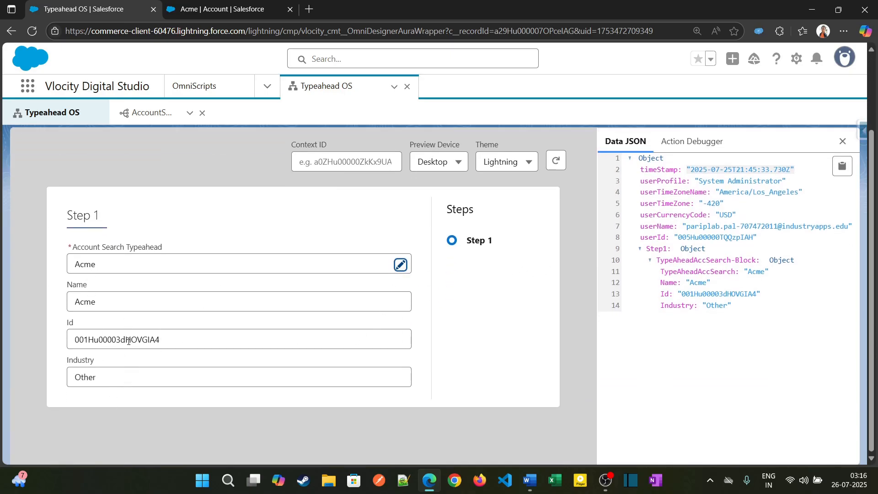
click(400, 265)
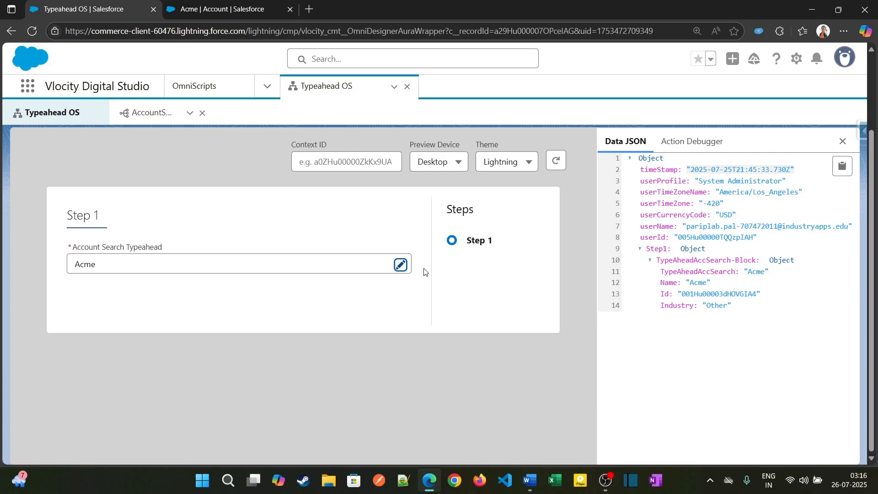
click(627, 152)
scroll(427, 367, down, 2)
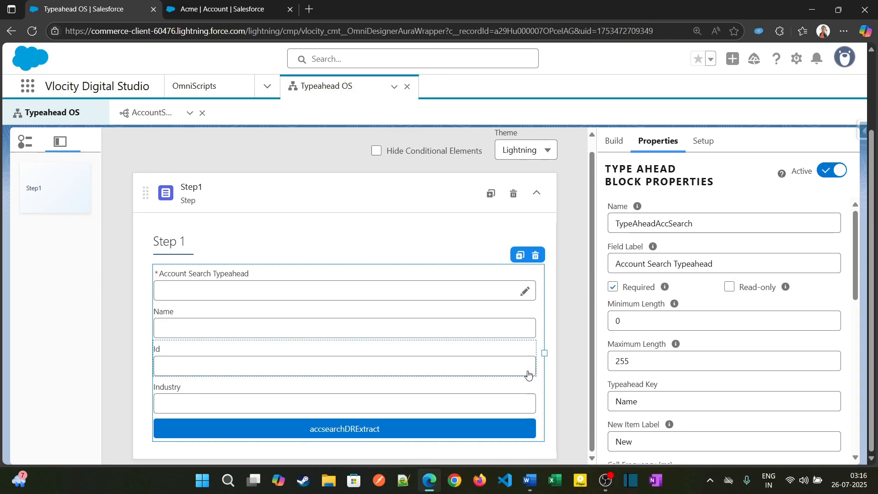
Find the Lookup input element and add it to Step1 below the Account Search Typeahead block.
click(622, 147)
click(631, 171)
text(loo)
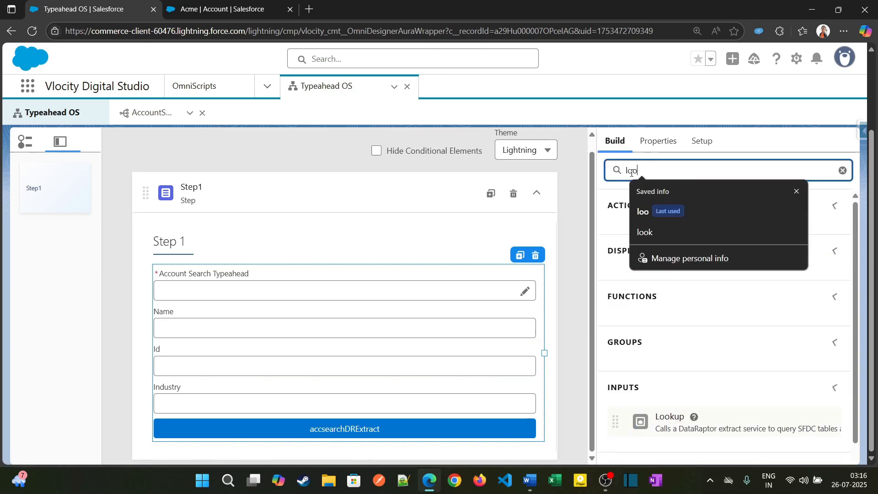
drag(659, 399, 245, 440)
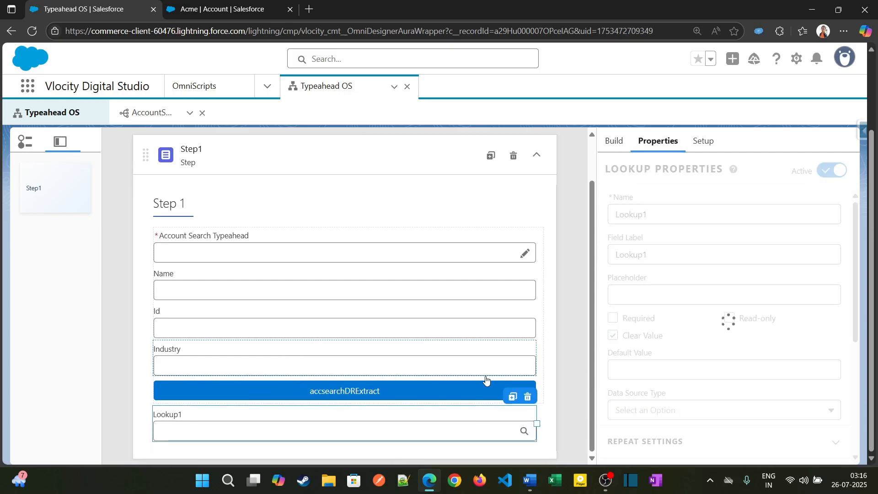
Name the new lookup element relatedContacts and set its field label to "Related Contacts".
double_click(666, 213)
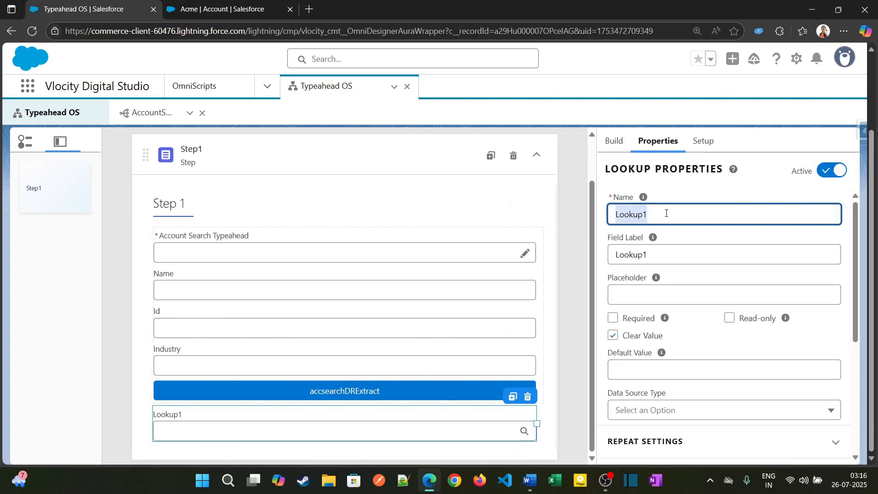
text(relatedContacts)
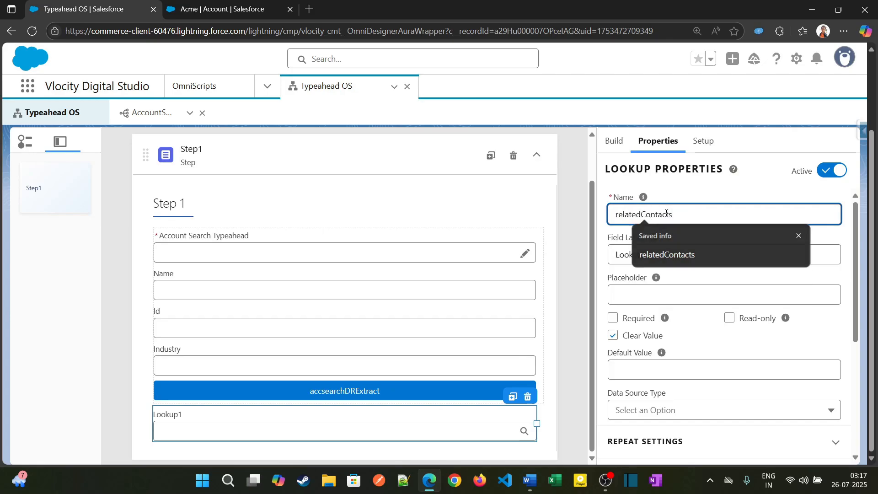
key(Tab)
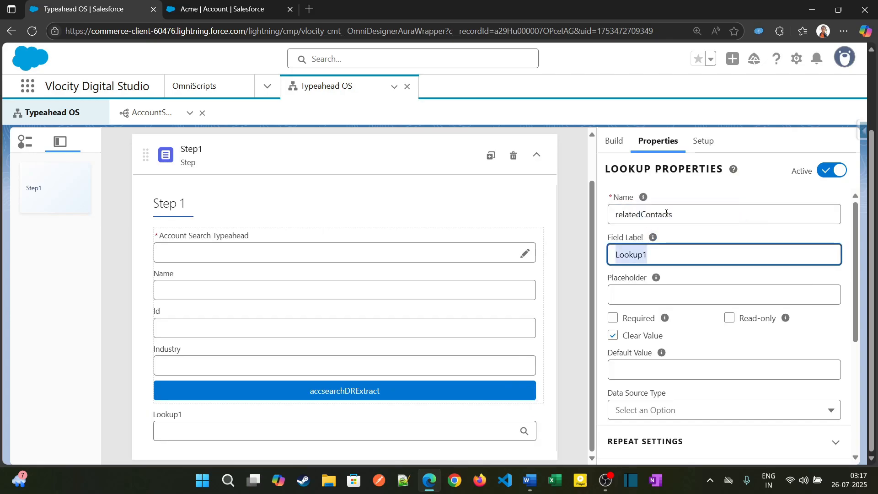
double_click(666, 213)
key(ctrl+c)
double_click(653, 255)
key(ctrl+v)
right_click(625, 257)
key(Escape)
text(R)
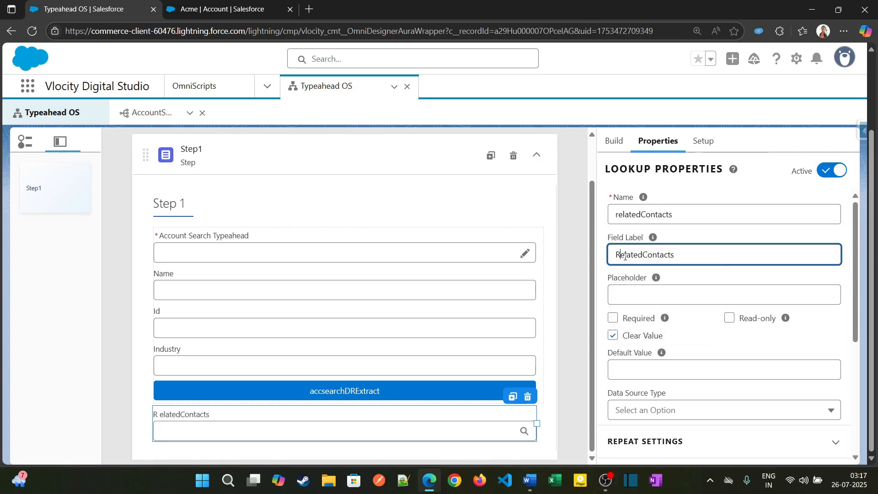
click(643, 254)
Set the Related Contacts lookup's data source type to SObject.
scroll(679, 368, down, 3)
scroll(654, 306, down, 2)
click(667, 246)
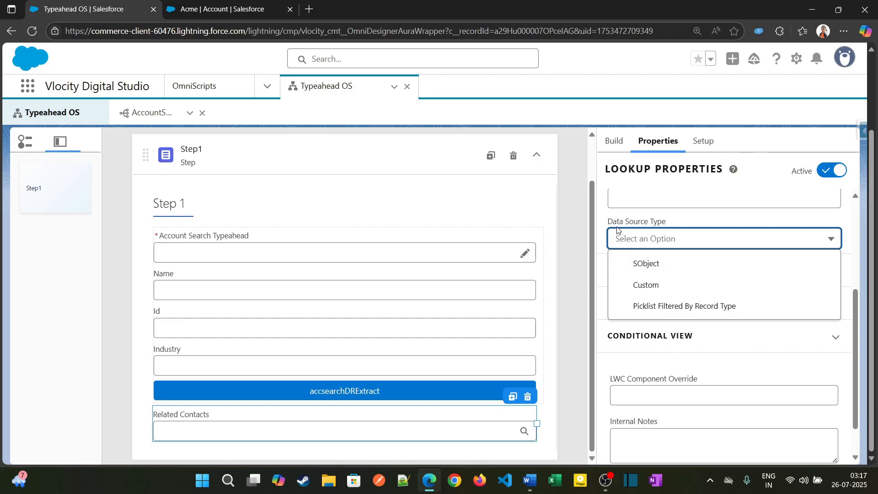
click(661, 261)
scroll(659, 270, down, 3)
scroll(654, 279, up, 3)
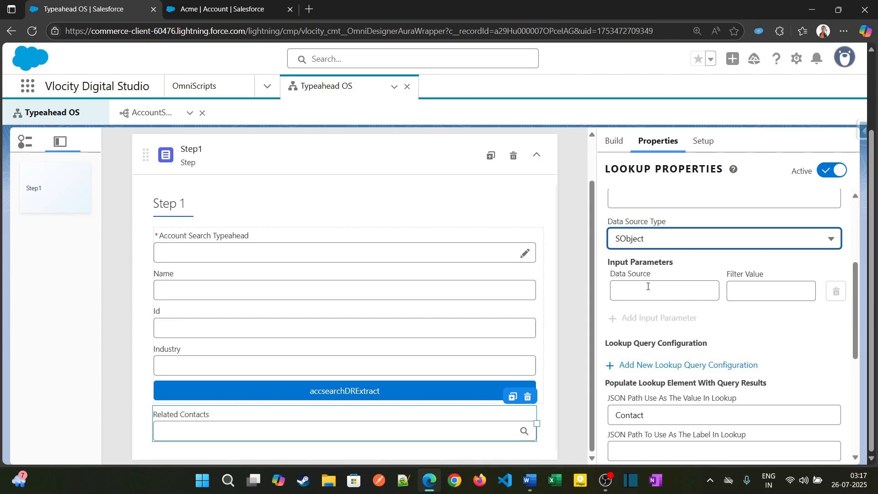
Check the Id element's name, and give the Related Contacts lookup an input parameter with data source Id and filter value accountId.
click(179, 318)
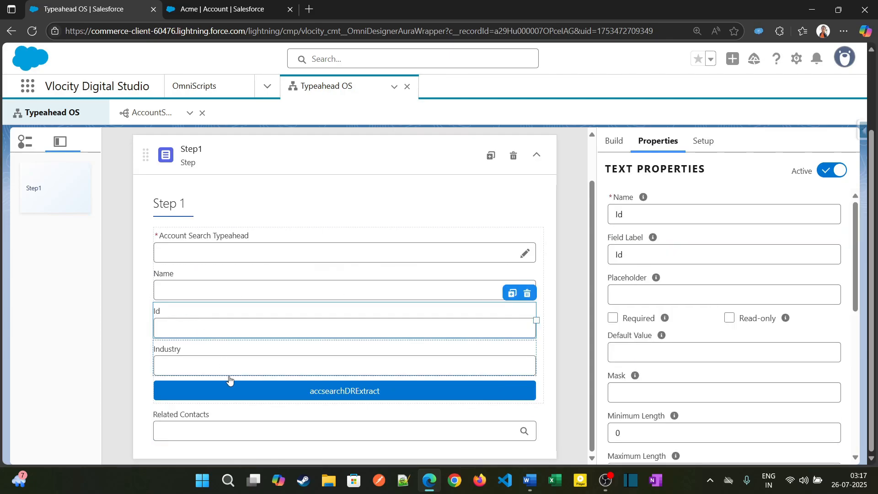
click(245, 423)
scroll(668, 263, down, 5)
click(665, 235)
text(Id)
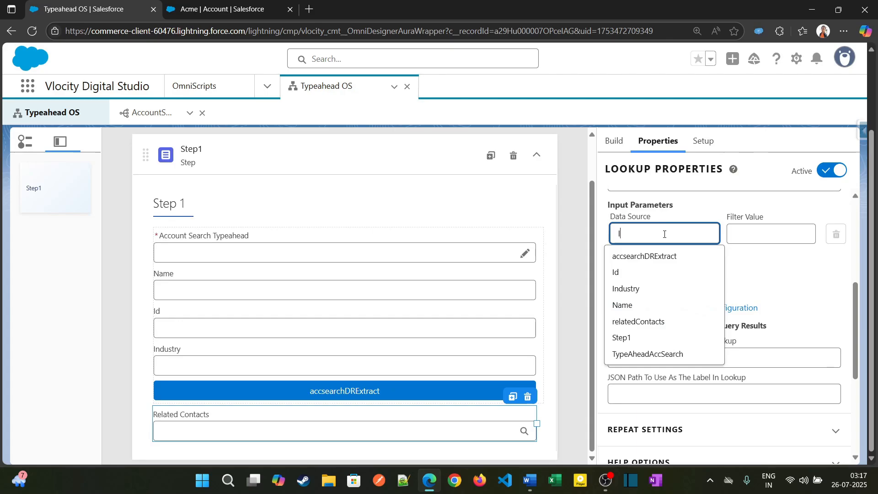
click(742, 228)
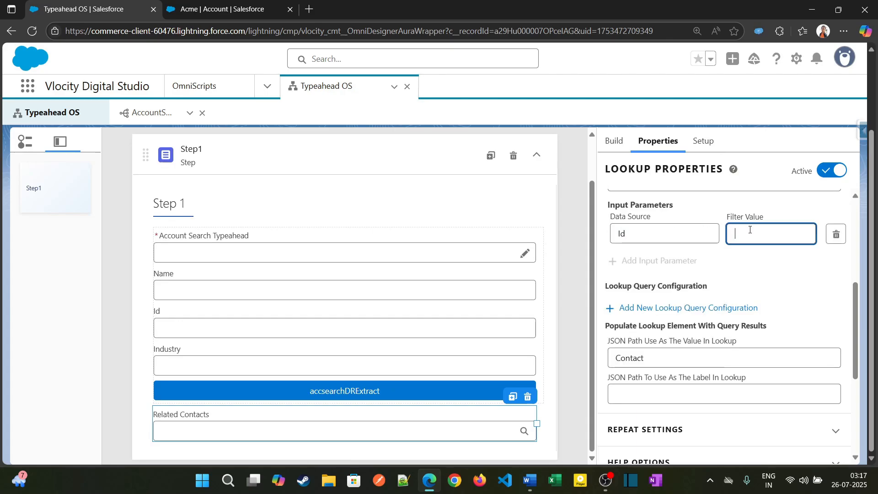
text(acc)
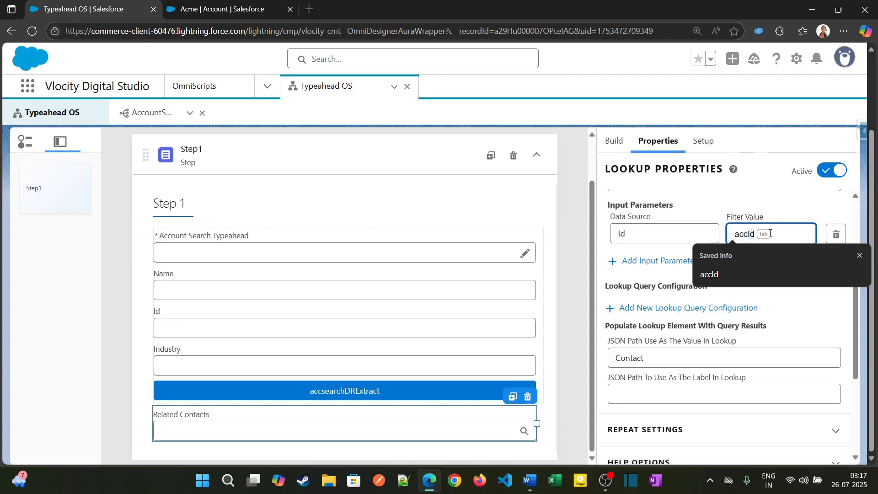
text(ountId)
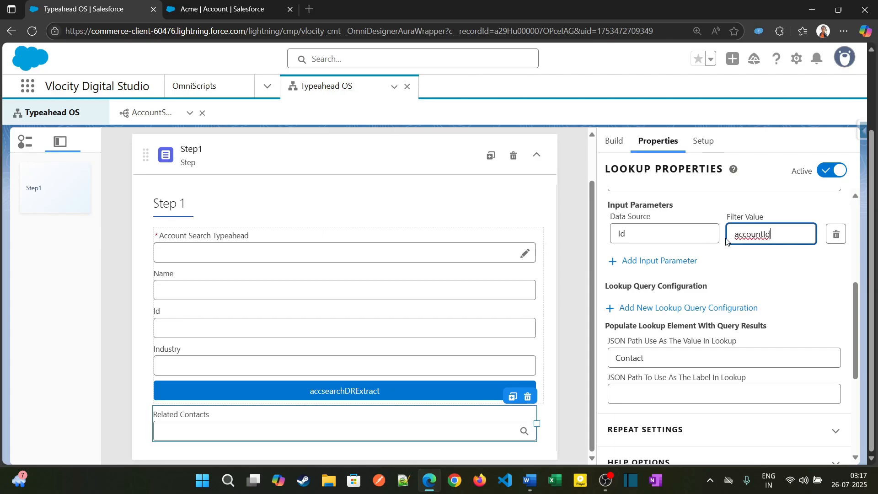
Start a new lookup query configuration with Contact as the lookup object and AccountId as the lookup object field.
scroll(718, 287, down, 1)
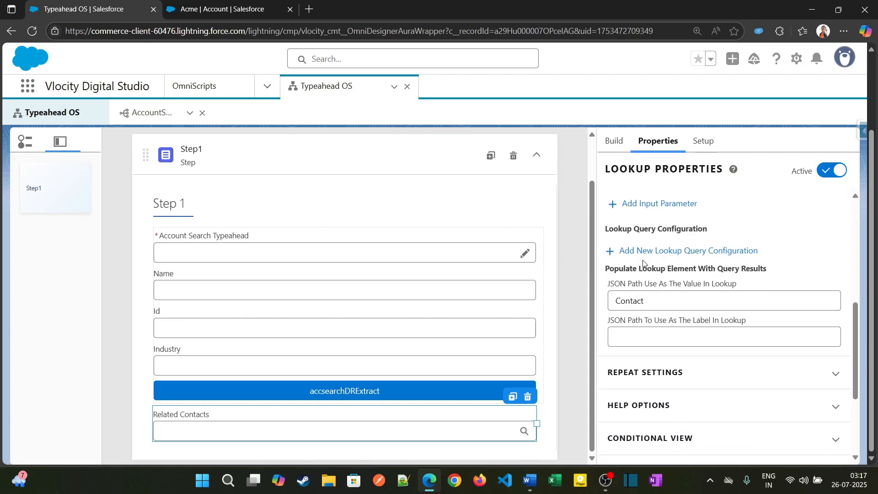
click(726, 255)
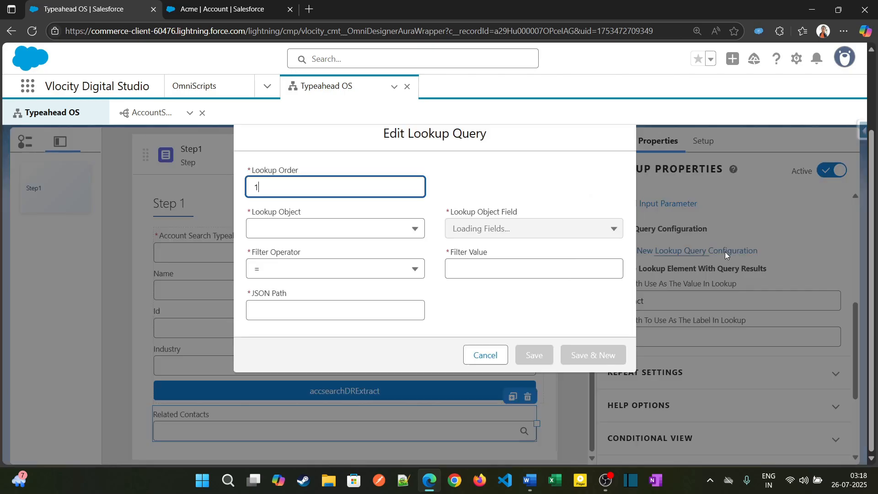
click(340, 233)
text(con)
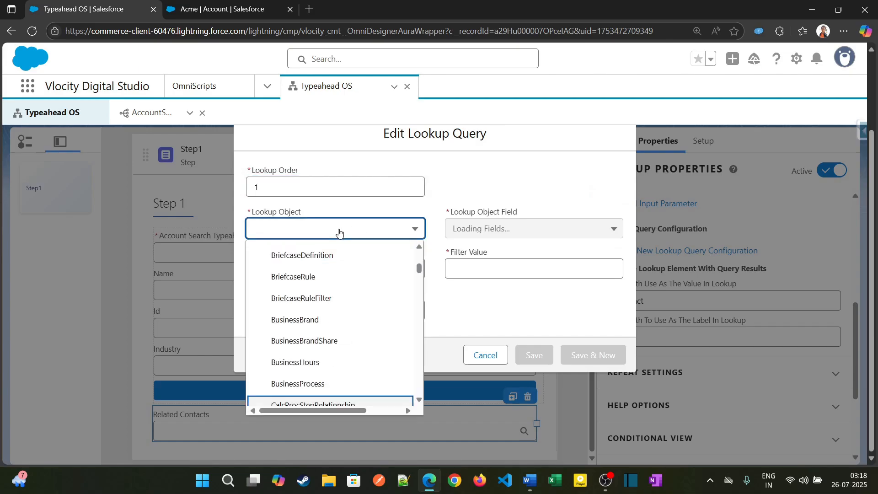
text(t)
scroll(402, 284, down, 1)
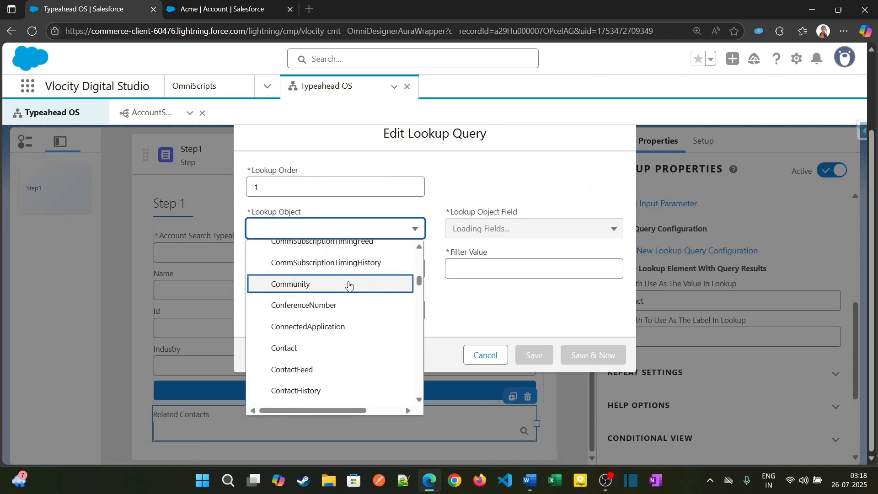
click(337, 347)
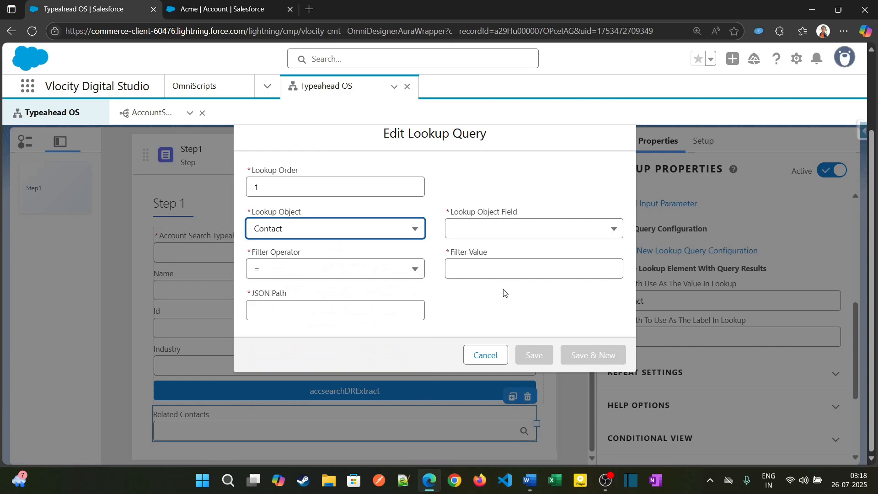
click(492, 229)
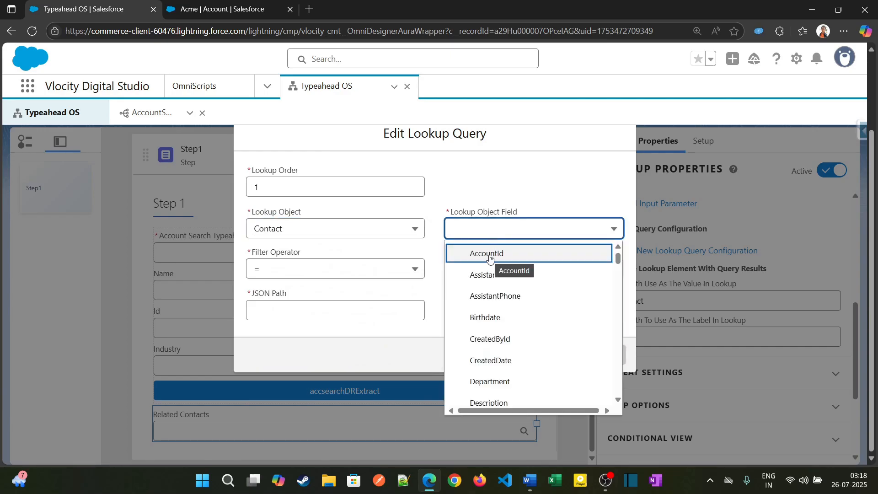
click(489, 254)
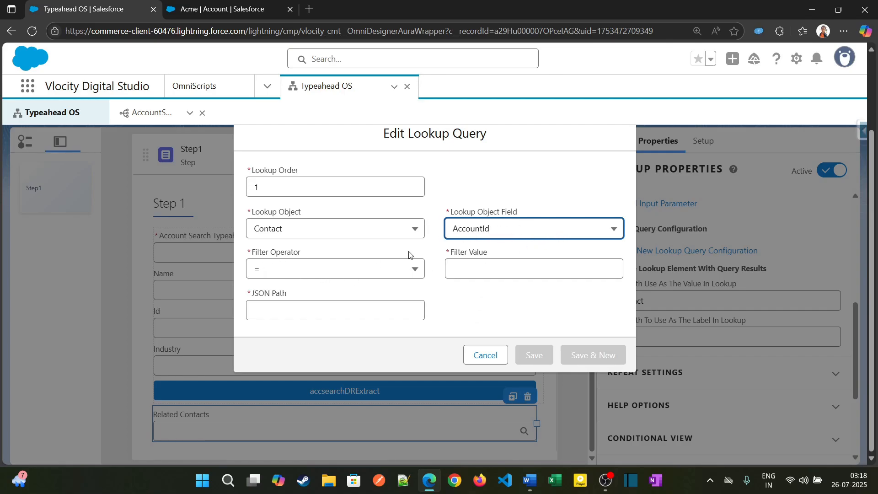
Set the lookup query's filter value to accountId and its JSON path to Contact, and save the query.
click(481, 264)
text(acc)
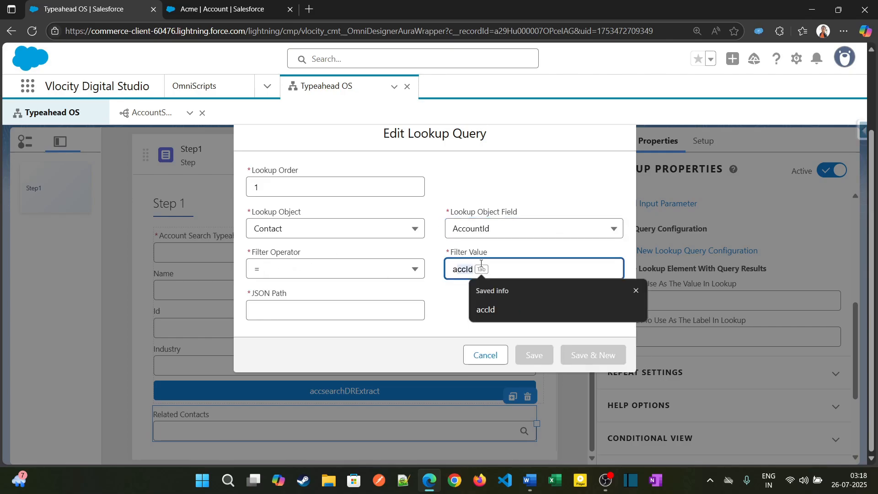
text(ountId)
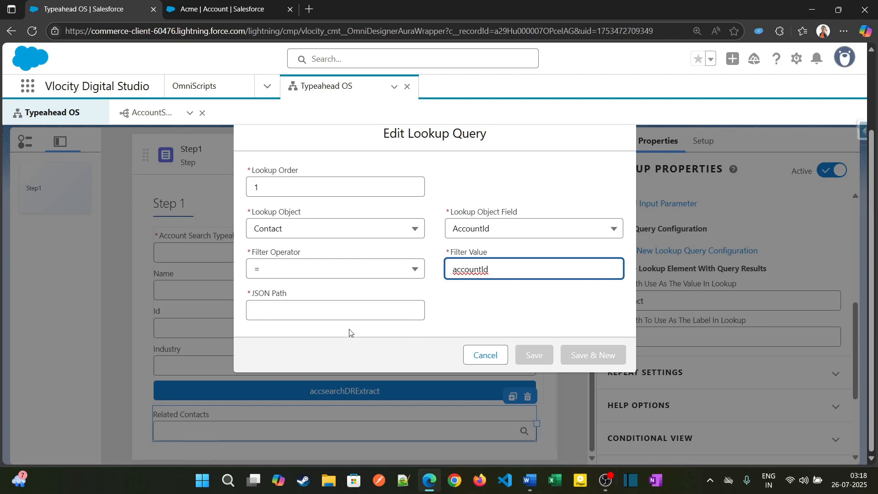
click(274, 319)
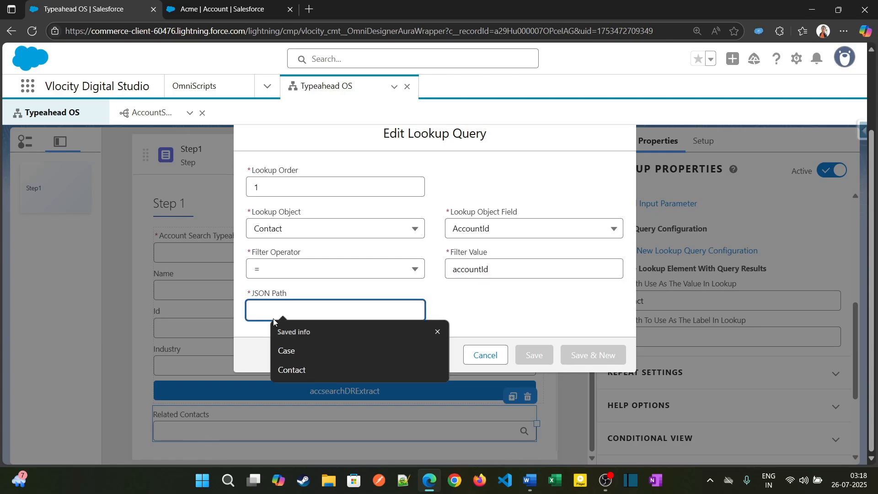
text(Contact)
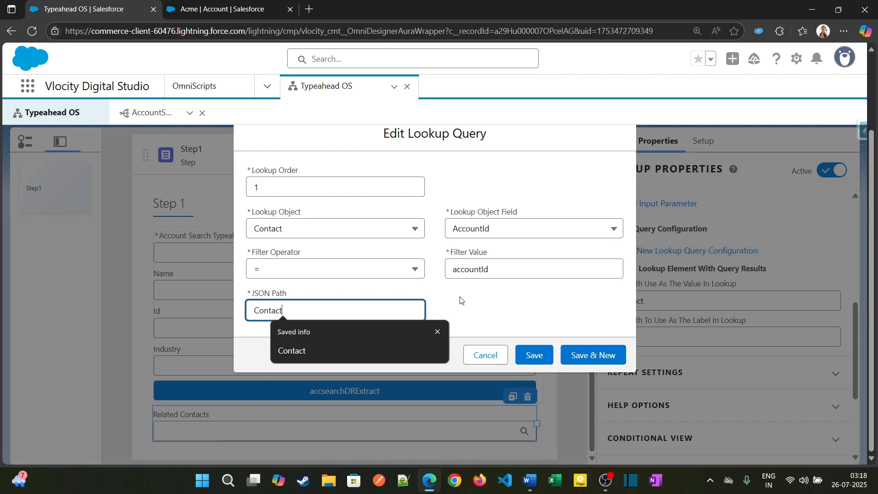
click(536, 359)
scroll(732, 357, up, 2)
scroll(733, 354, down, 1)
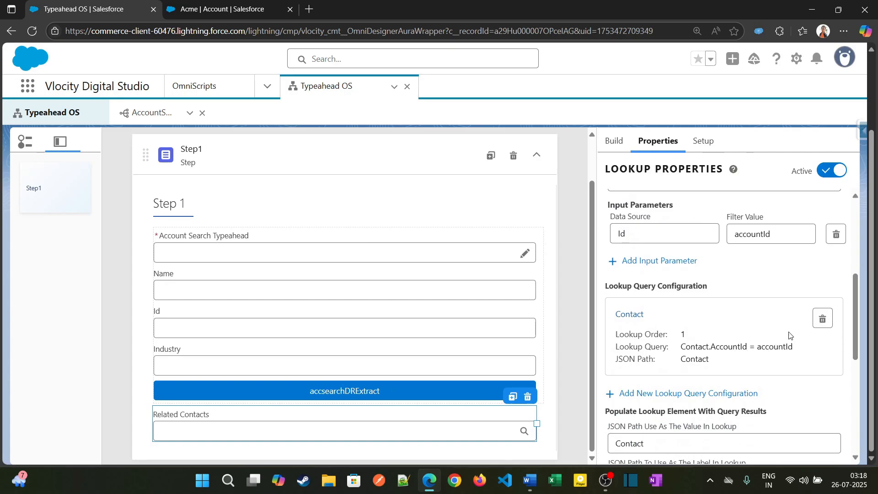
Set the Related Contacts lookup's value JSON path to Contact:Id and its label JSON path to Contact:Name.
click(775, 222)
click(621, 232)
click(776, 266)
scroll(776, 270, down, 2)
scroll(776, 270, down, 1)
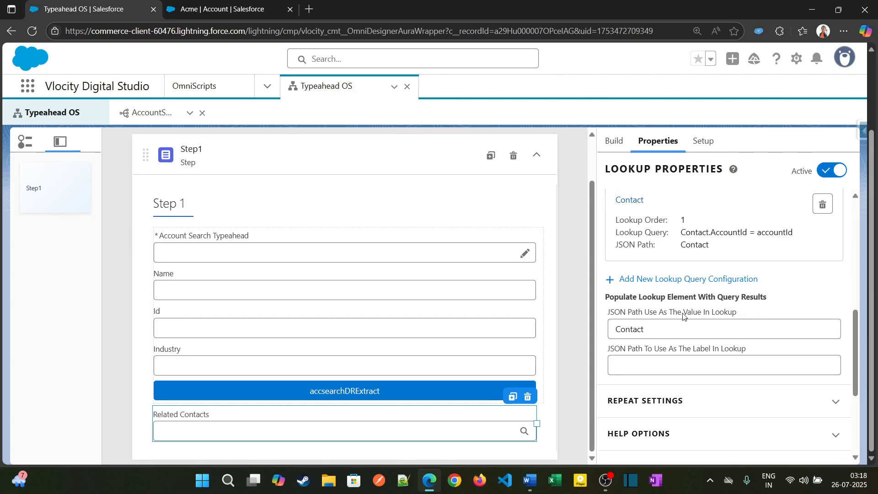
click(671, 330)
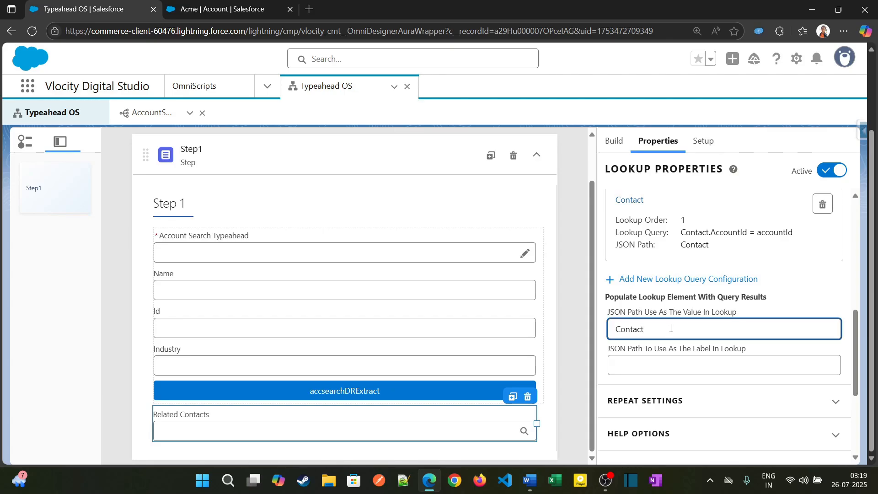
key(Tab)
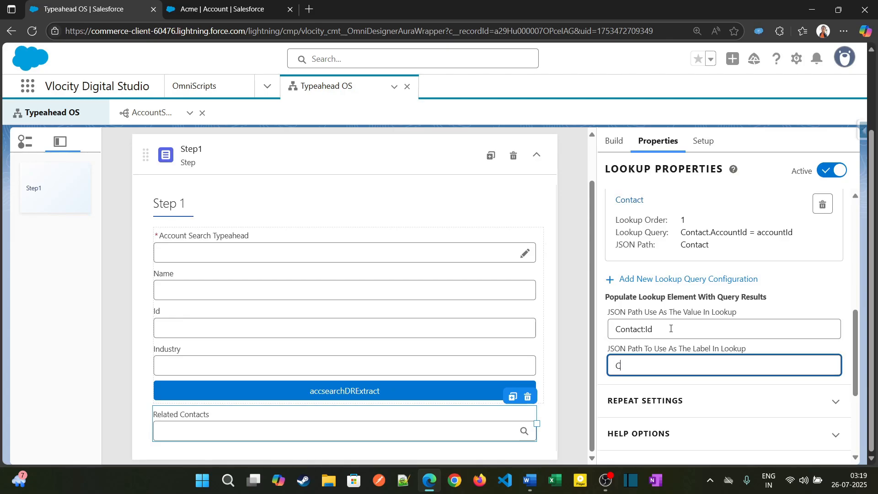
text(Contact:Name)
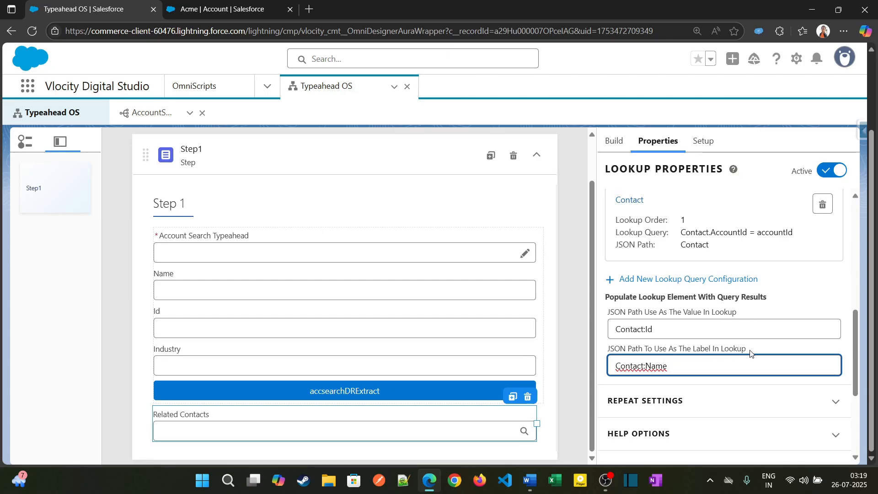
scroll(755, 354, down, 3)
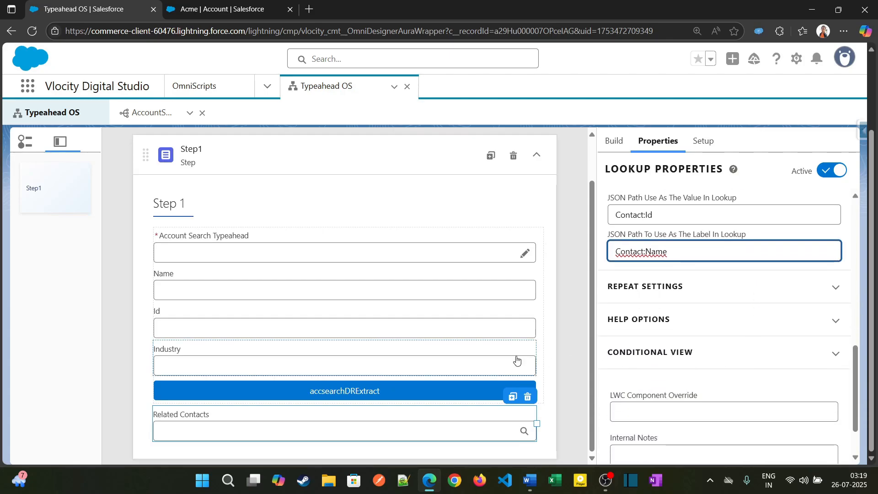
Preview the OmniScript, search for acme in the Account Search Typeahead and choose the Acme account.
scroll(605, 172, up, 10)
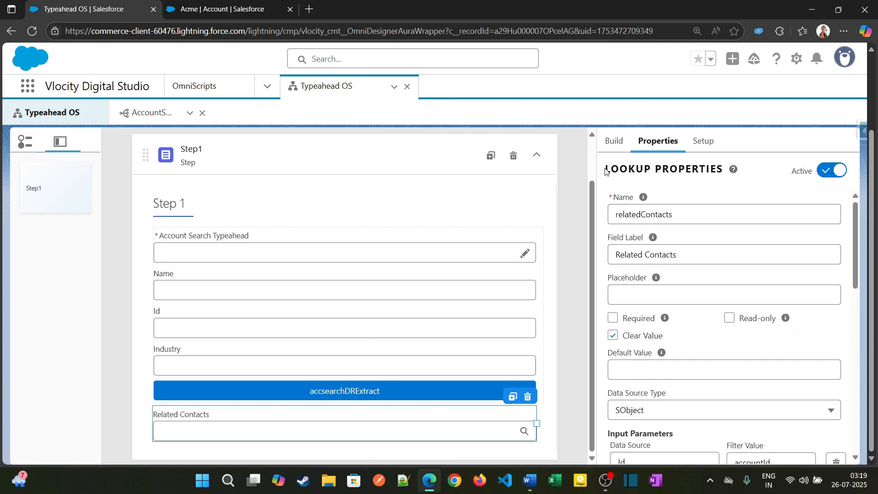
scroll(605, 171, up, 5)
click(613, 153)
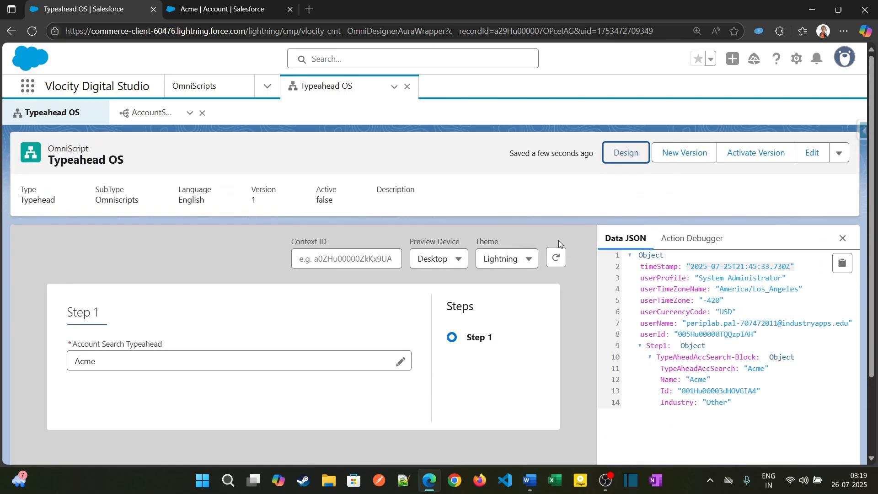
scroll(514, 350, down, 2)
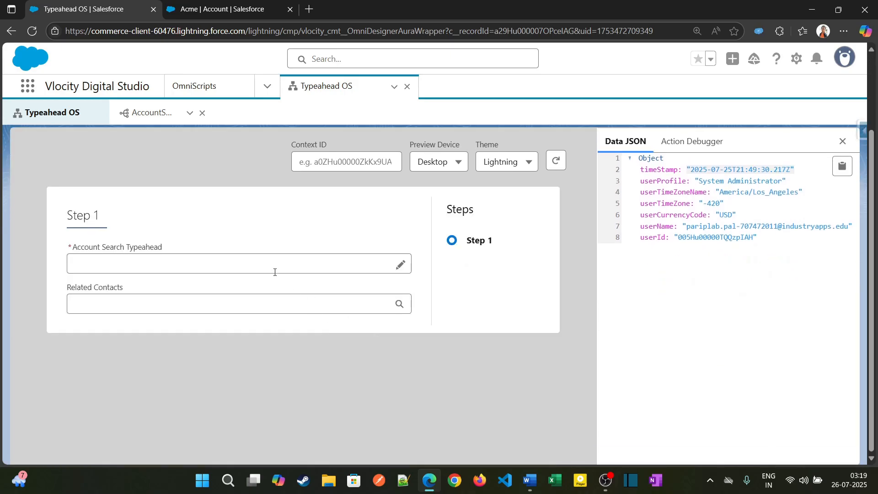
click(283, 267)
text(acme)
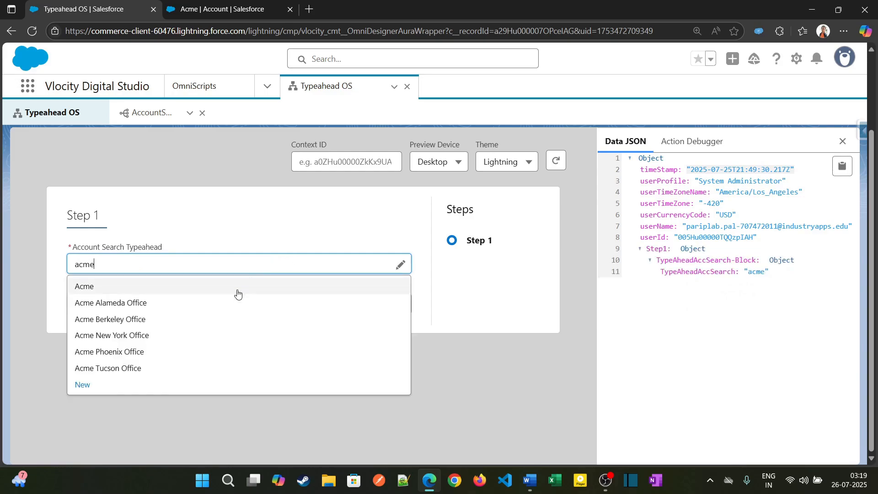
click(237, 293)
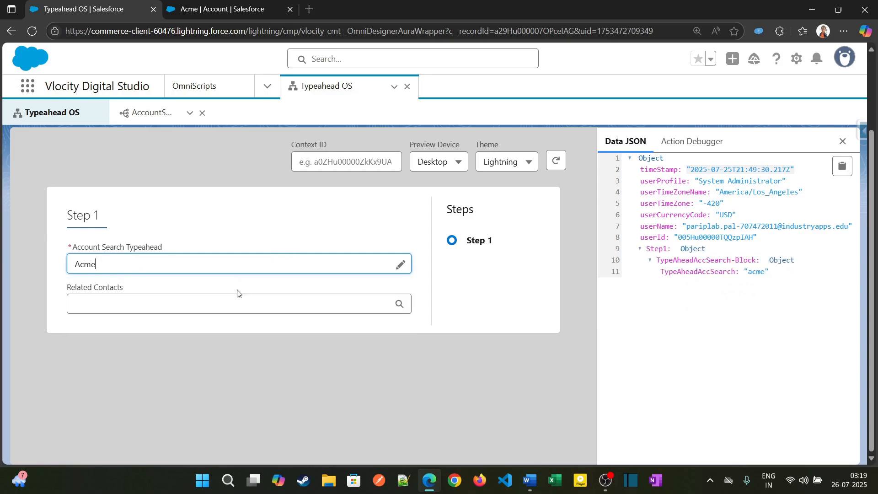
Choose the second contact listed in the Related Contacts lookup and check the relatedContacts value in the data JSON.
click(232, 302)
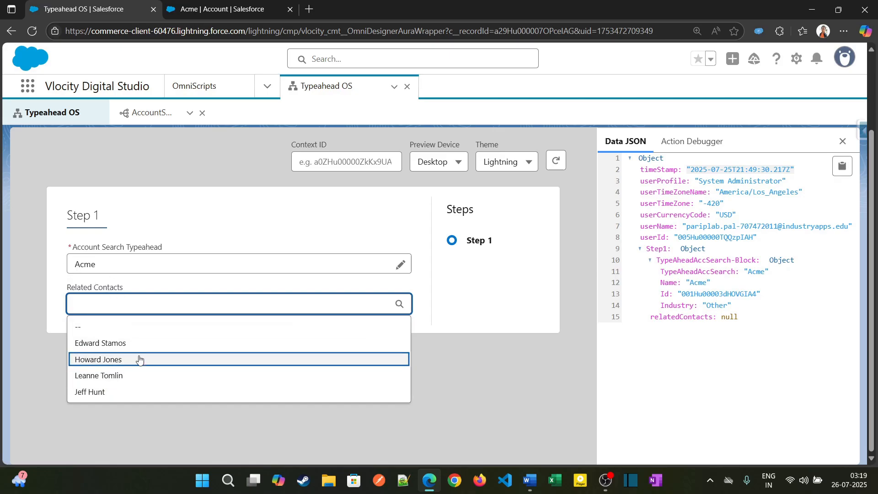
click(177, 360)
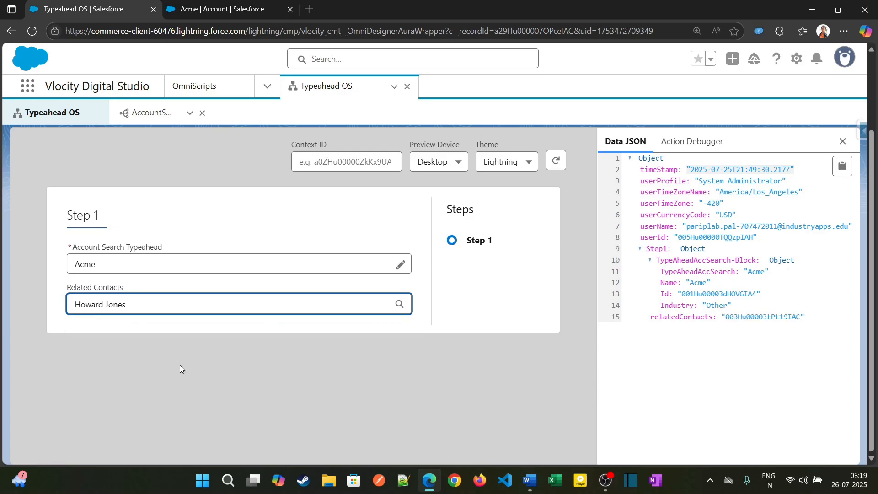
click(655, 327)
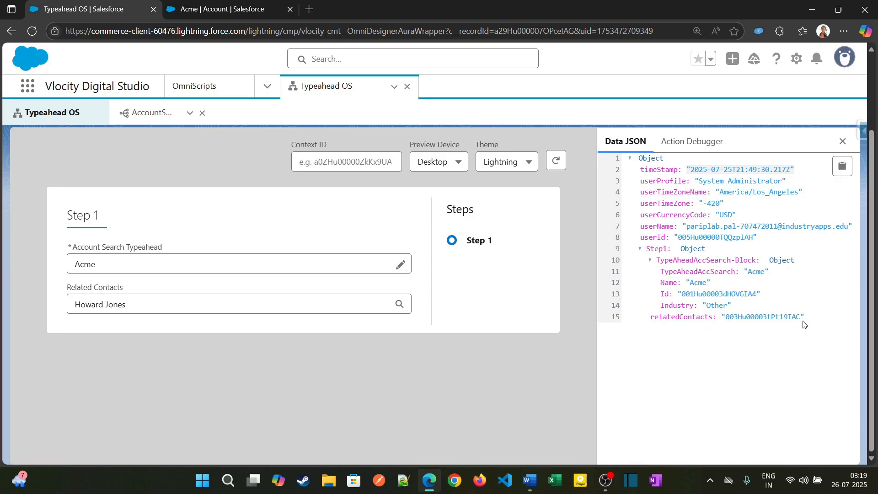
Switch to the Acme account record and examine its Contacts related list.
click(211, 12)
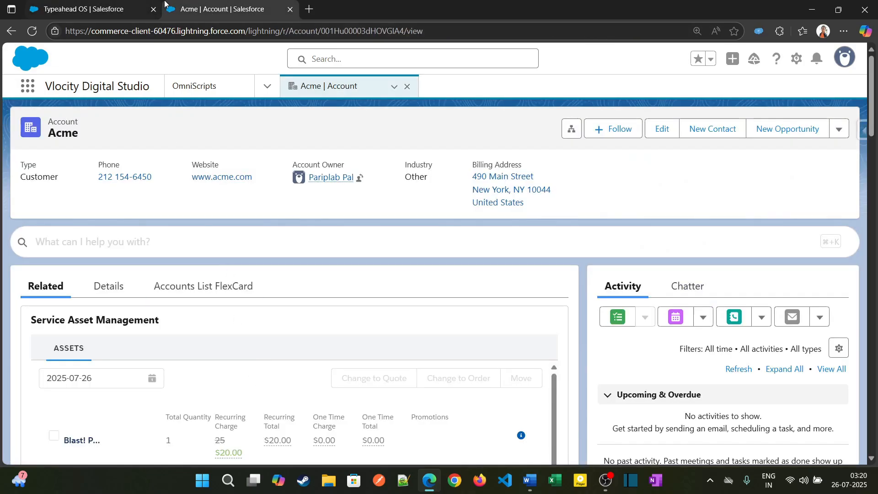
scroll(190, 281, down, 5)
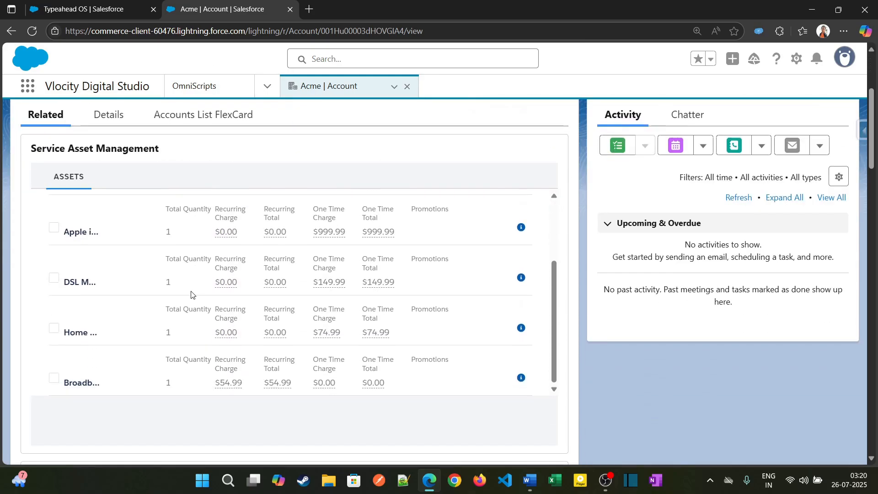
scroll(350, 381, down, 8)
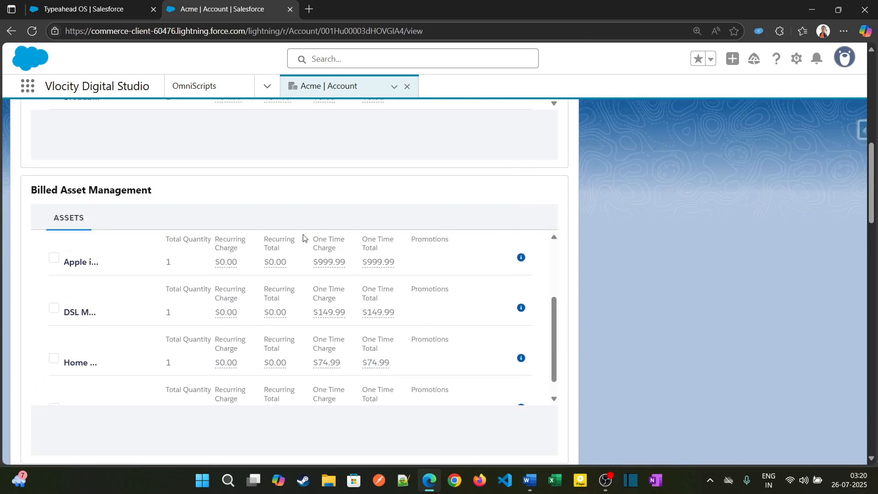
scroll(295, 237, up, 8)
scroll(295, 236, down, 10)
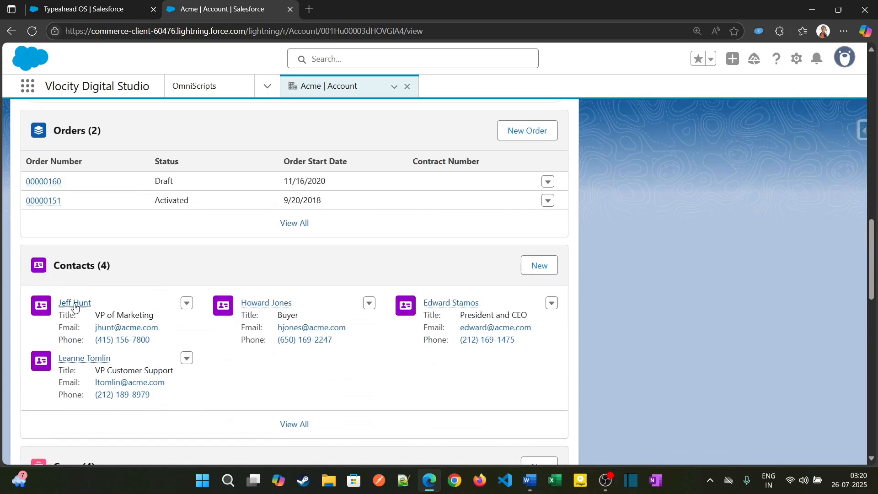
mouse_move(73, 304)
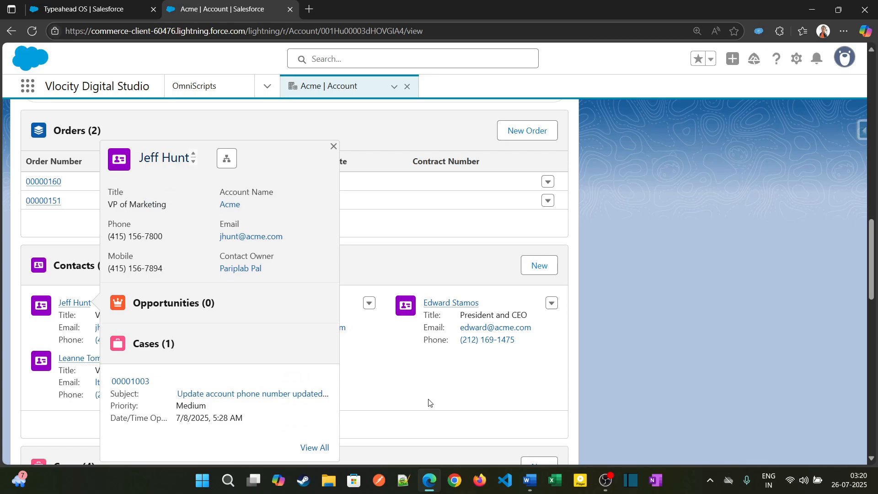
Return to the Typeahead OS preview and reopen the Related Contacts lookup to compare its options with the account's contacts.
key(ctrl+shift+Tab)
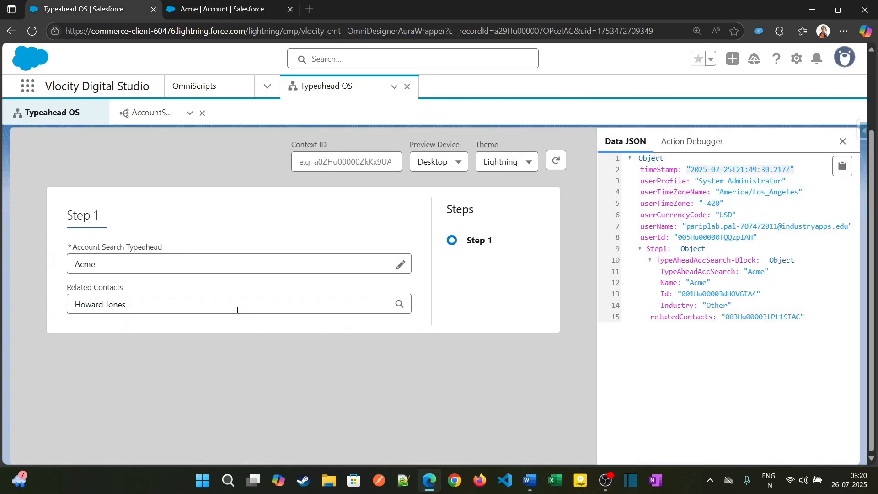
click(162, 302)
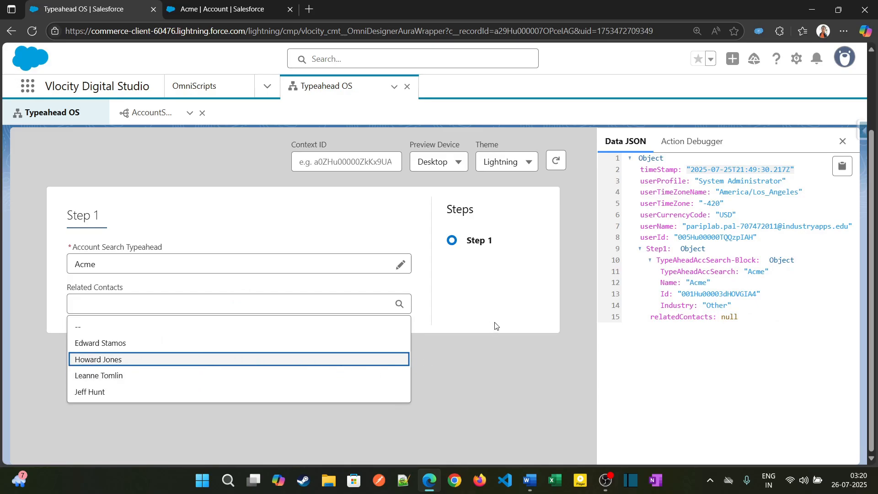
scroll(455, 306, up, 1)
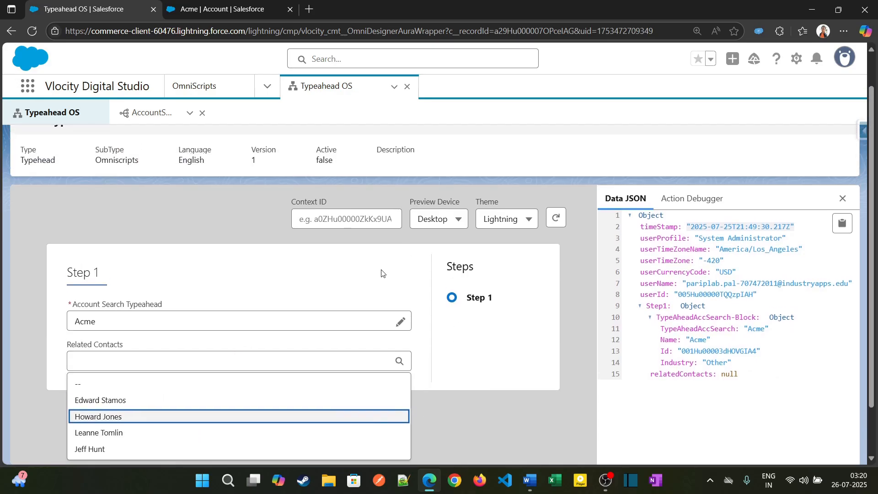
Return the Typeahead OS OmniScript from preview to design mode to show the Step1 elements.
scroll(541, 287, up, 1)
click(624, 152)
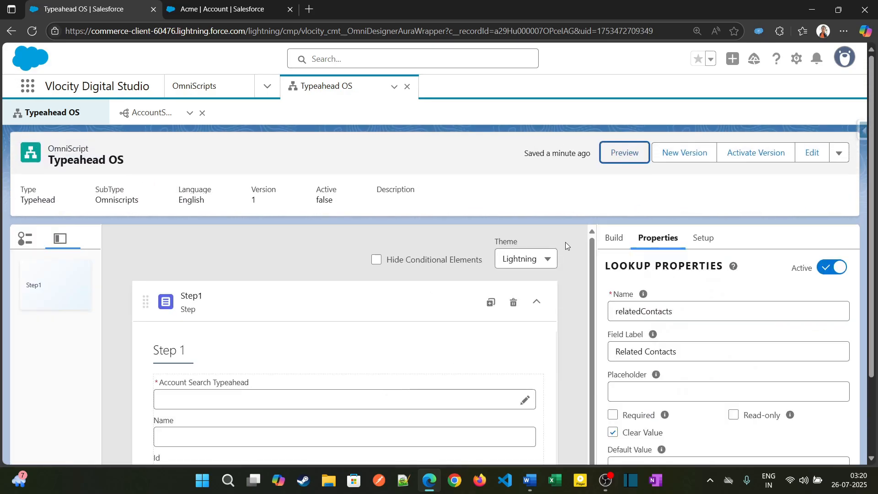
scroll(447, 347, down, 2)
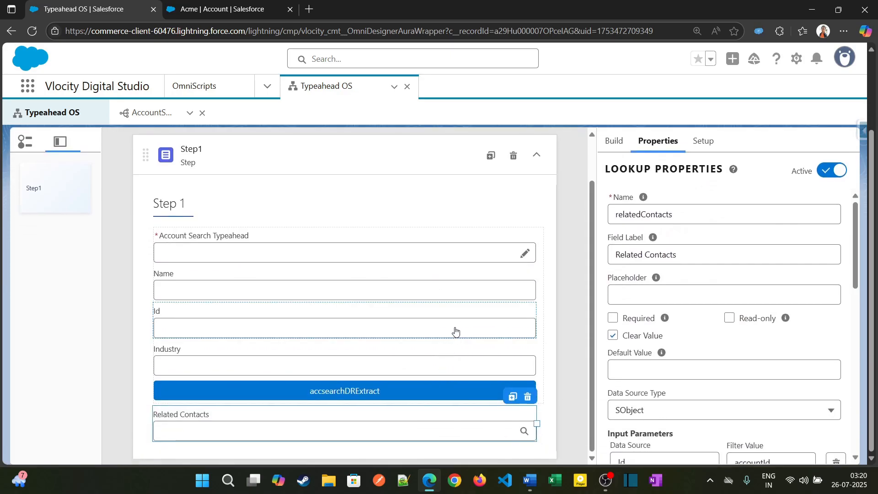